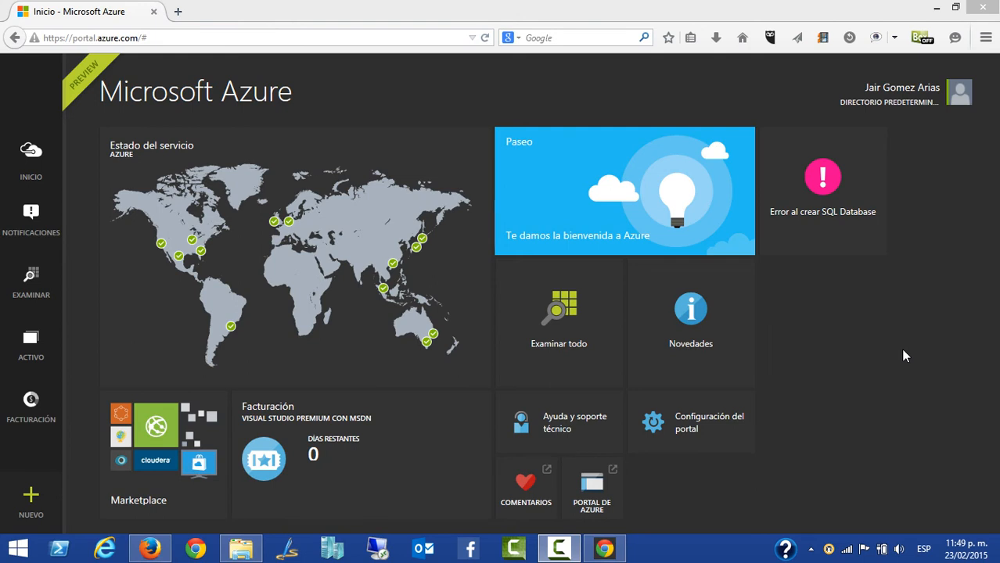
# Start creating a new SQL Database resource and name the database Adventure
pyautogui.click(37, 499)
pyautogui.click(32, 496)
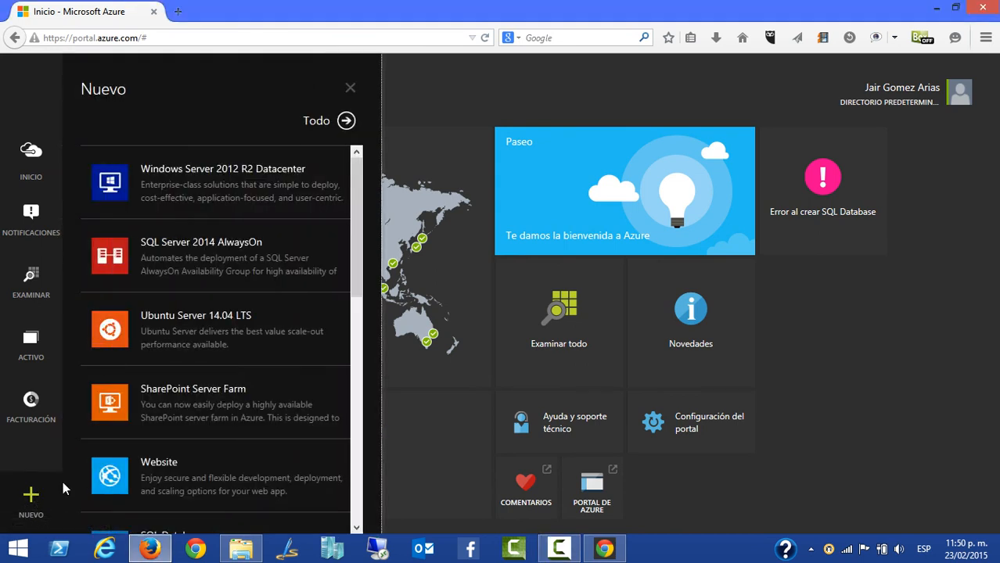
pyautogui.scroll(-4, 354, 291)
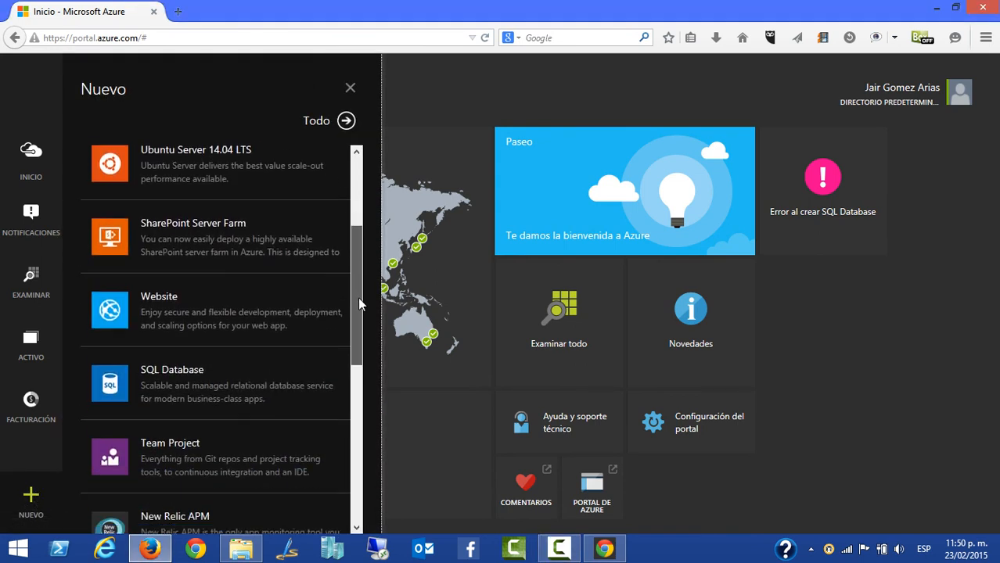
pyautogui.click(190, 389)
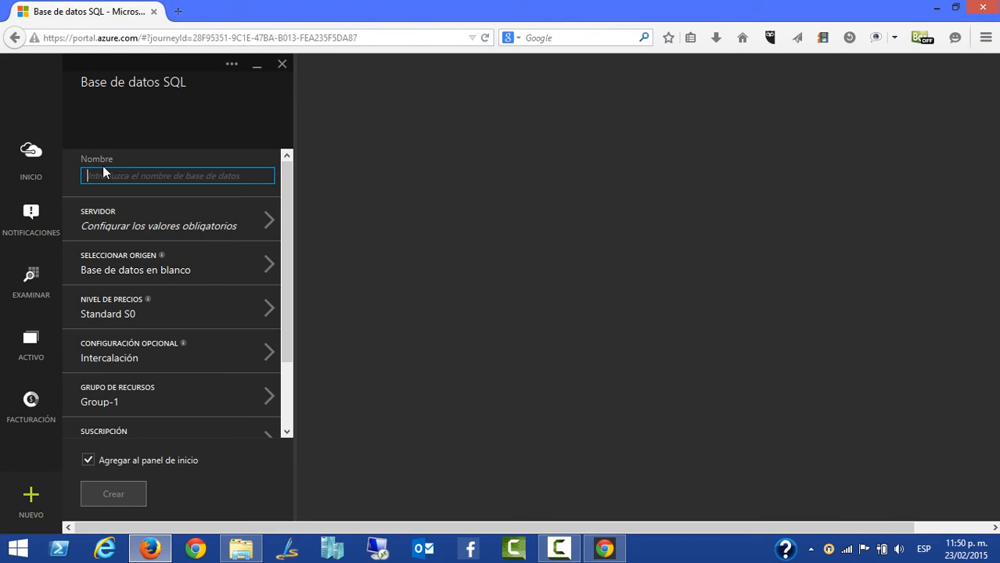
pyautogui.write('Adventure')
# Set the database source to Muestra and review the available samples, keeping AdventureWorksLT
pyautogui.click(191, 273)
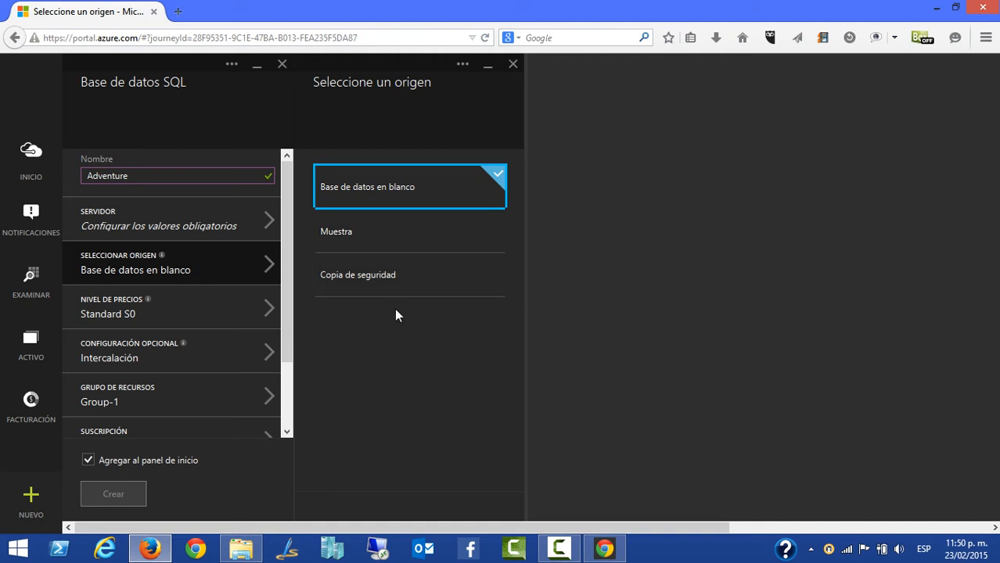
pyautogui.click(373, 243)
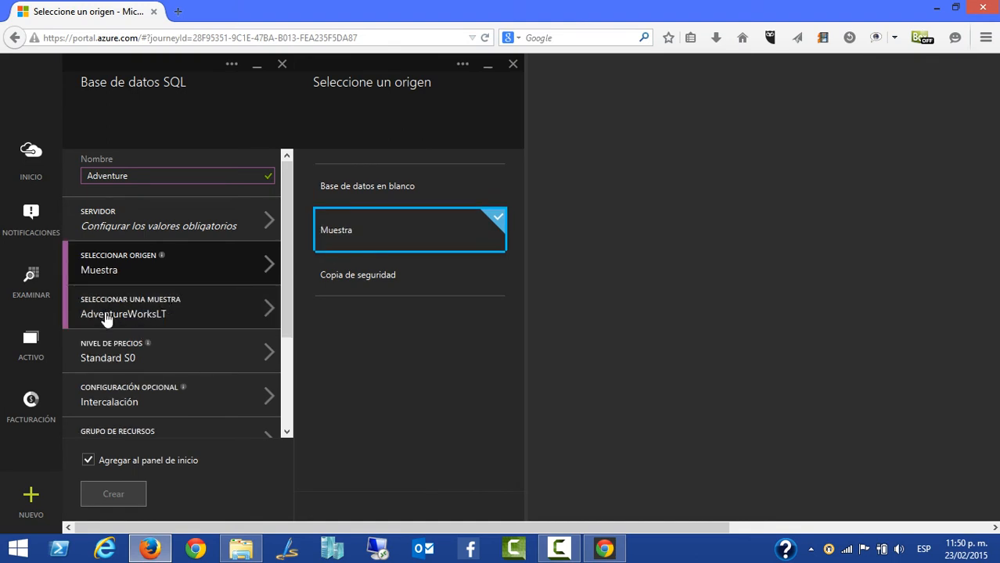
pyautogui.click(134, 316)
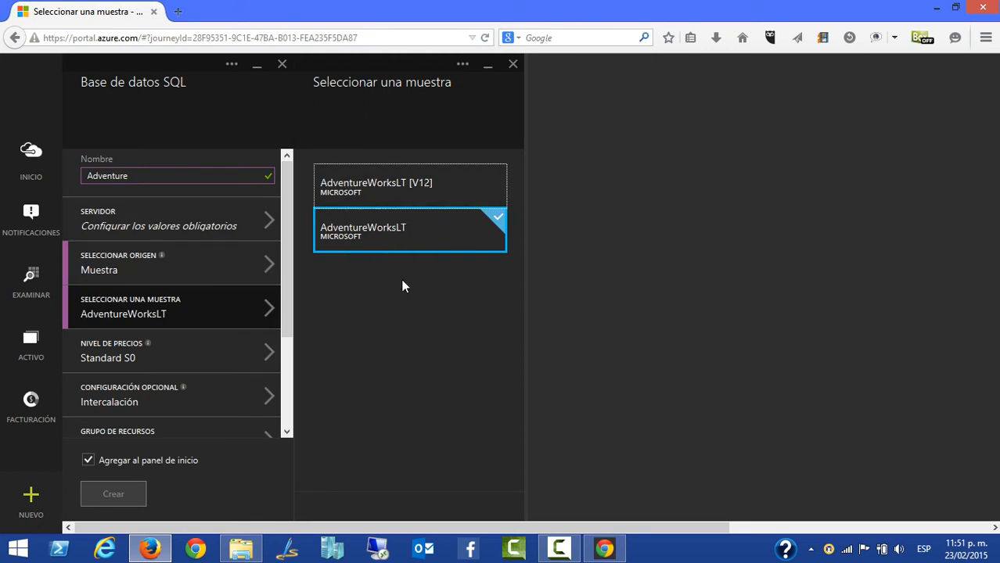
# Choose the Basic pricing tier for the Adventure database
pyautogui.click(166, 364)
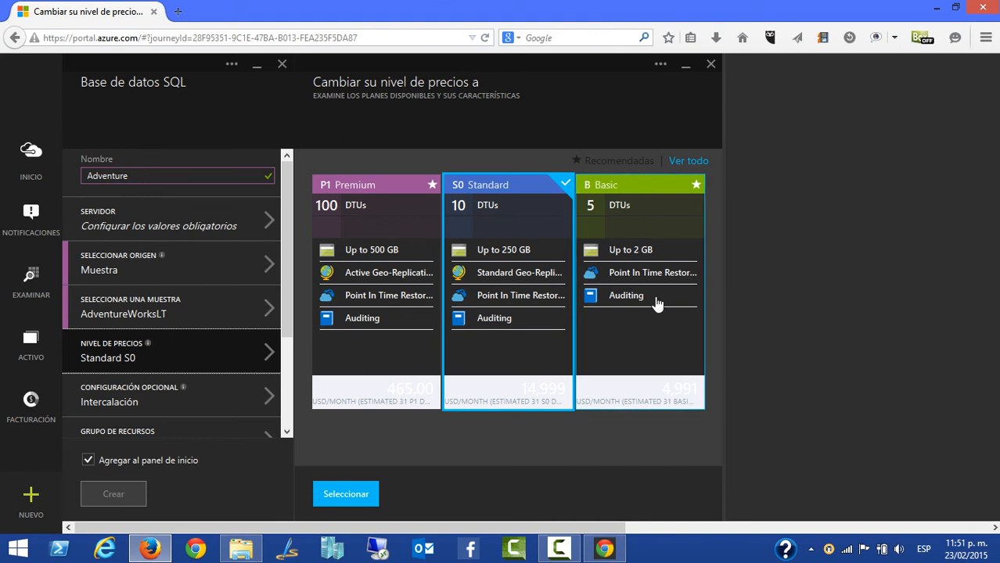
pyautogui.click(646, 343)
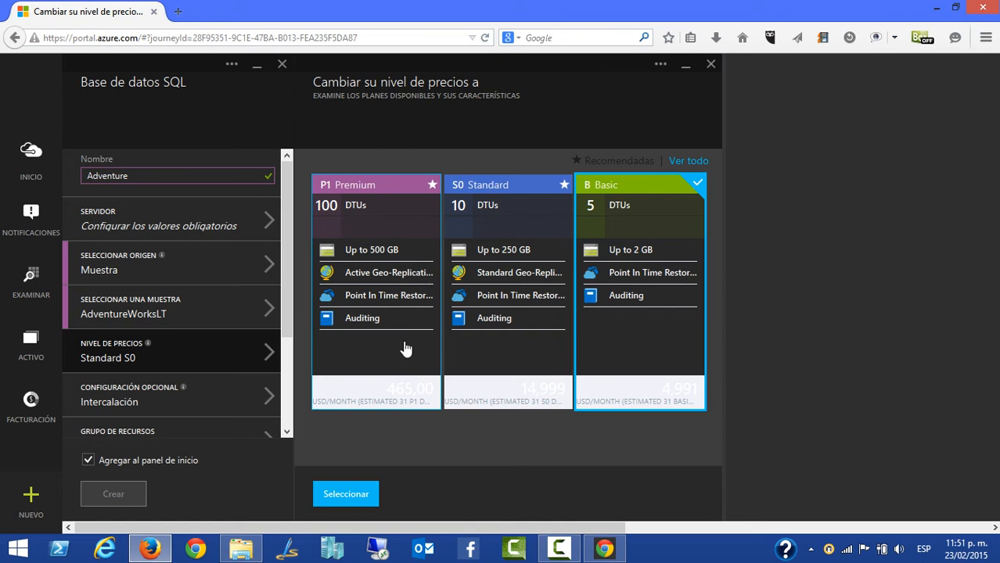
pyautogui.click(357, 497)
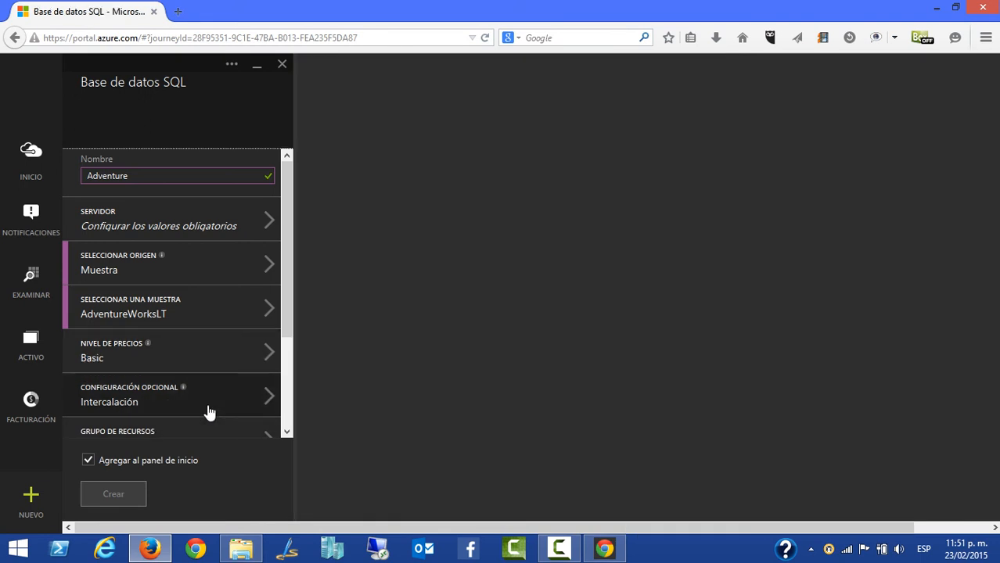
# Start a new server for the database, named adventure, with the server administrator login Administrador
pyautogui.scroll(-2, 274, 368)
pyautogui.scroll(-2, 273, 368)
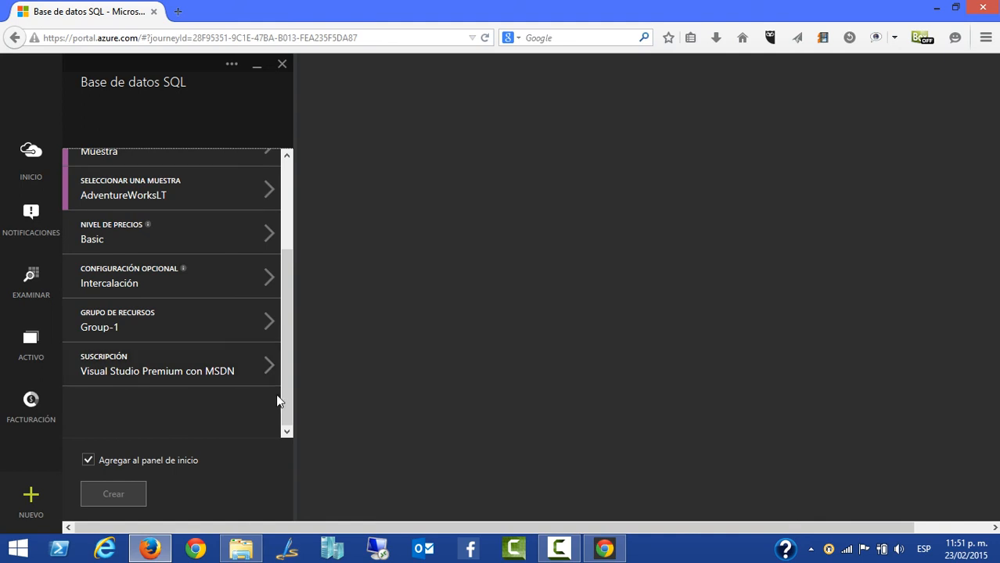
pyautogui.moveTo(285, 376); pyautogui.dragTo(290, 259)
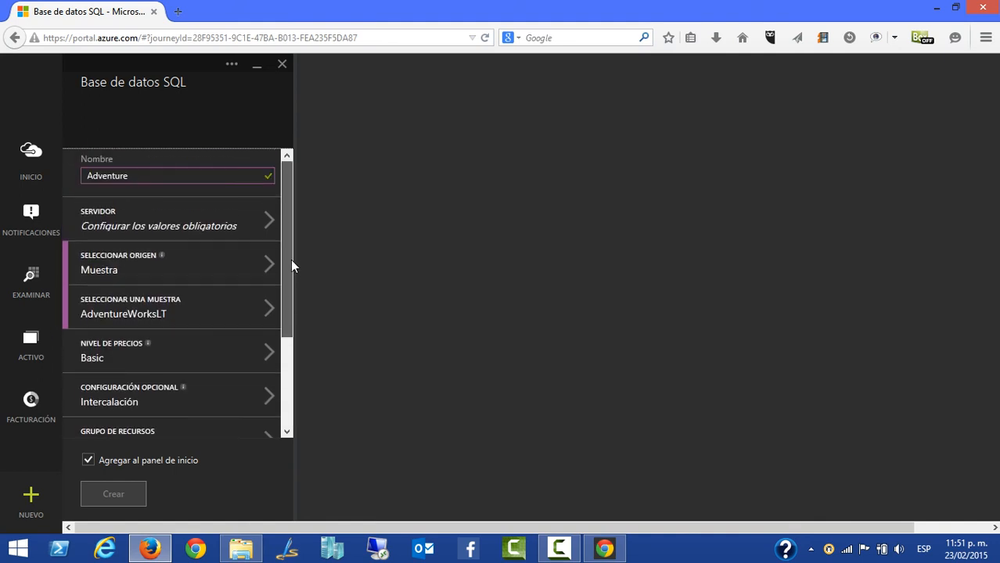
pyautogui.click(118, 229)
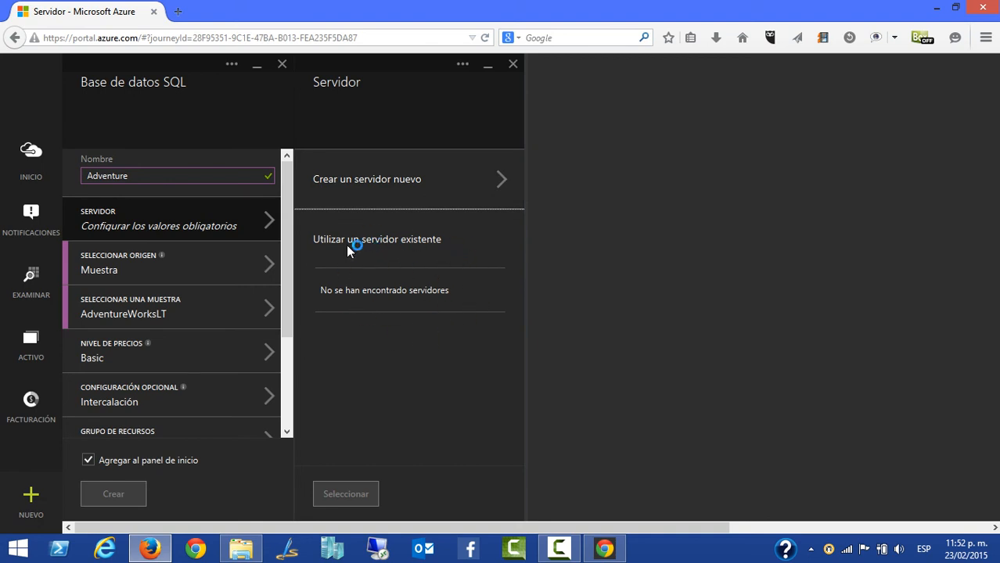
pyautogui.click(402, 189)
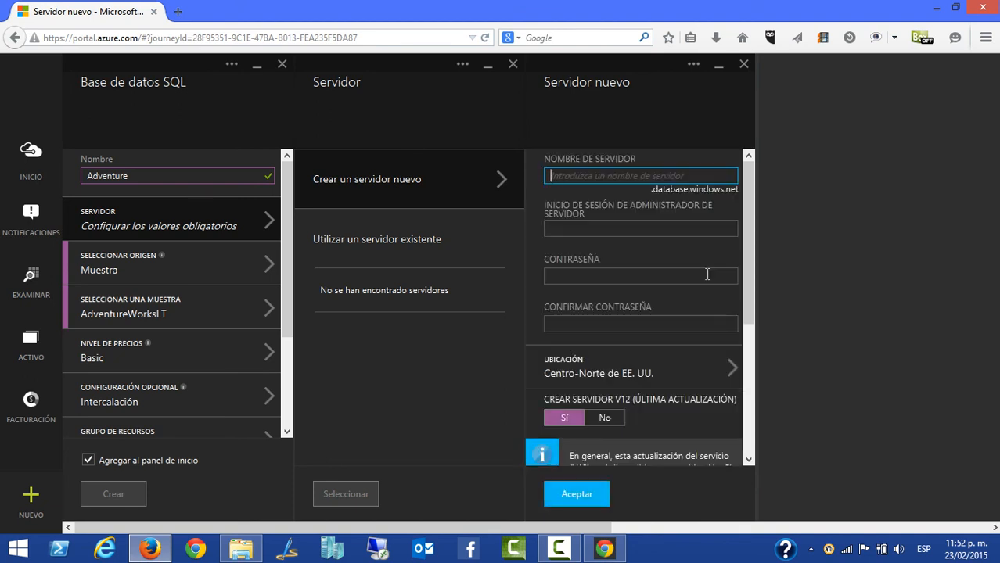
pyautogui.write('adventur')
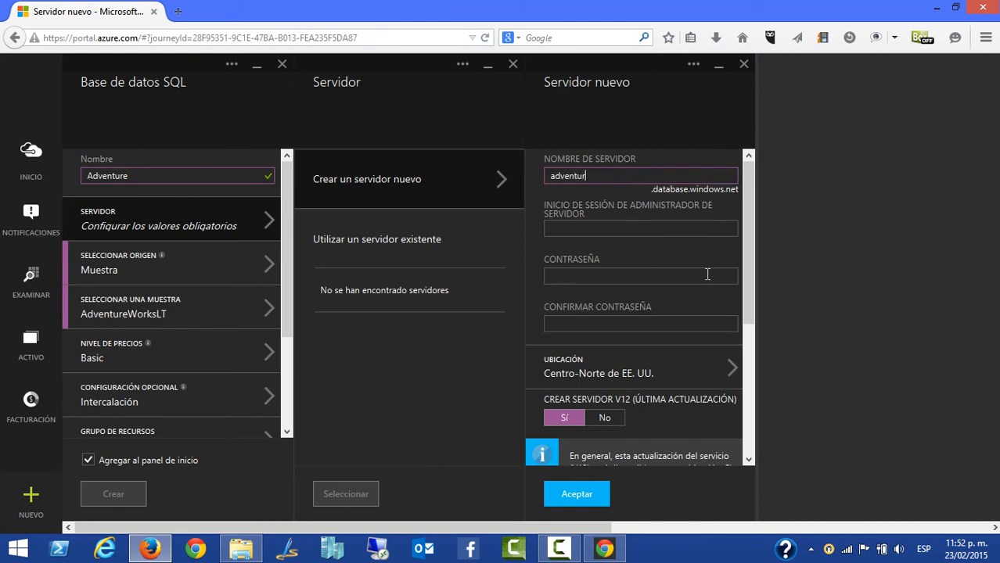
pyautogui.write('e')
pyautogui.click(588, 228)
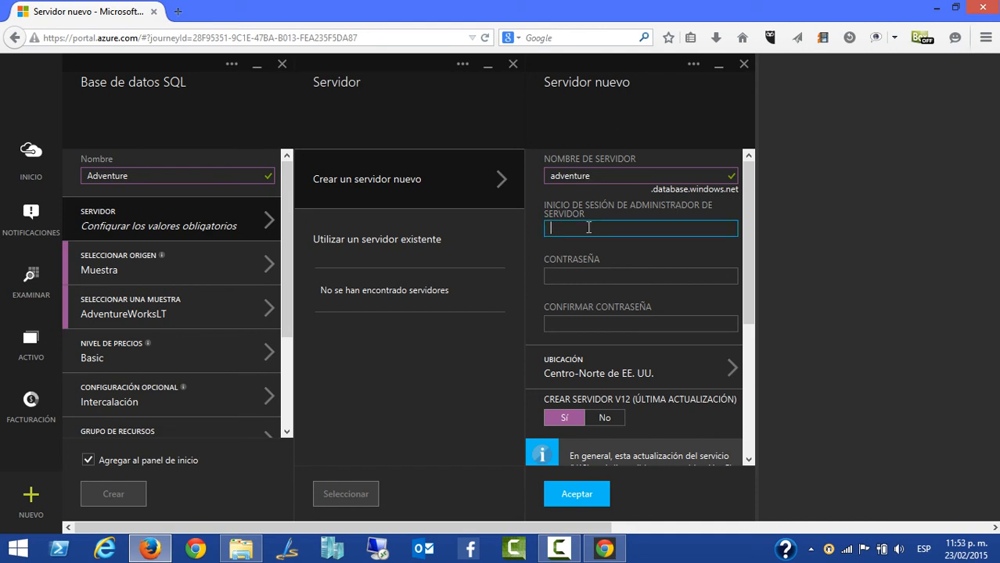
pyautogui.write('Administ')
pyautogui.press('Tab')
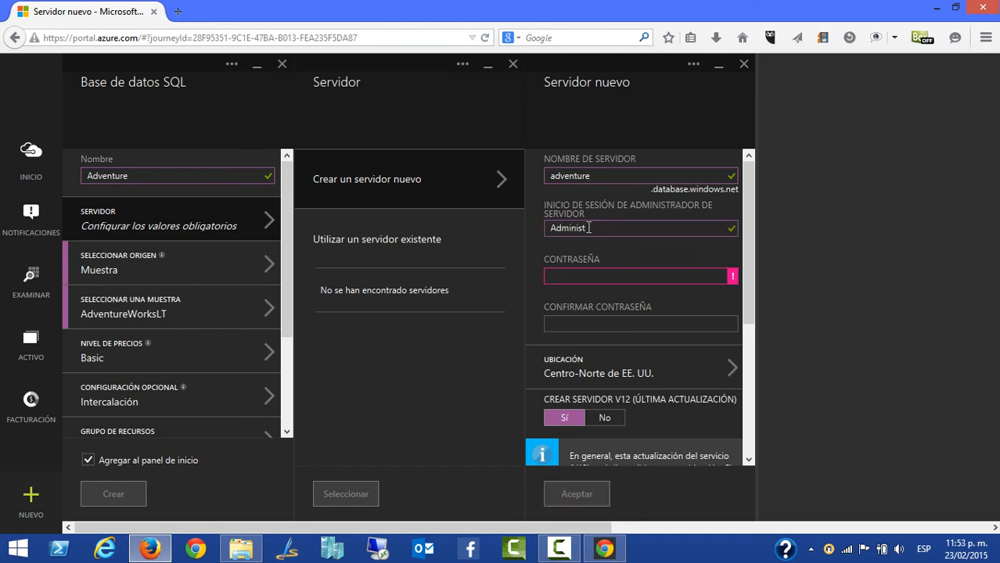
pyautogui.write('rador')
# Enter the server administrator password and repeat it in the confirmation field
pyautogui.click(583, 271)
pyautogui.write('P@ssw0rd1234')
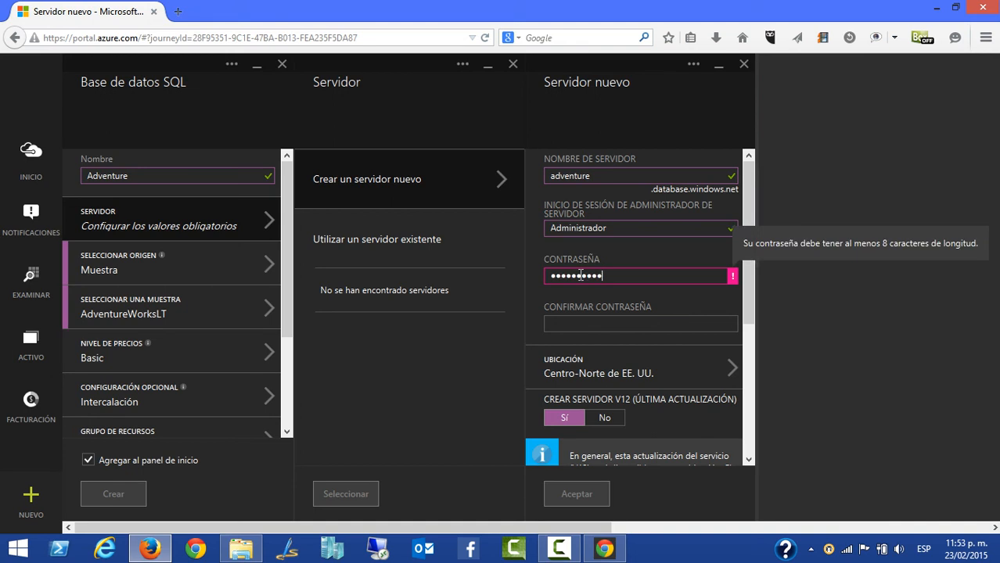
pyautogui.press('Tab')
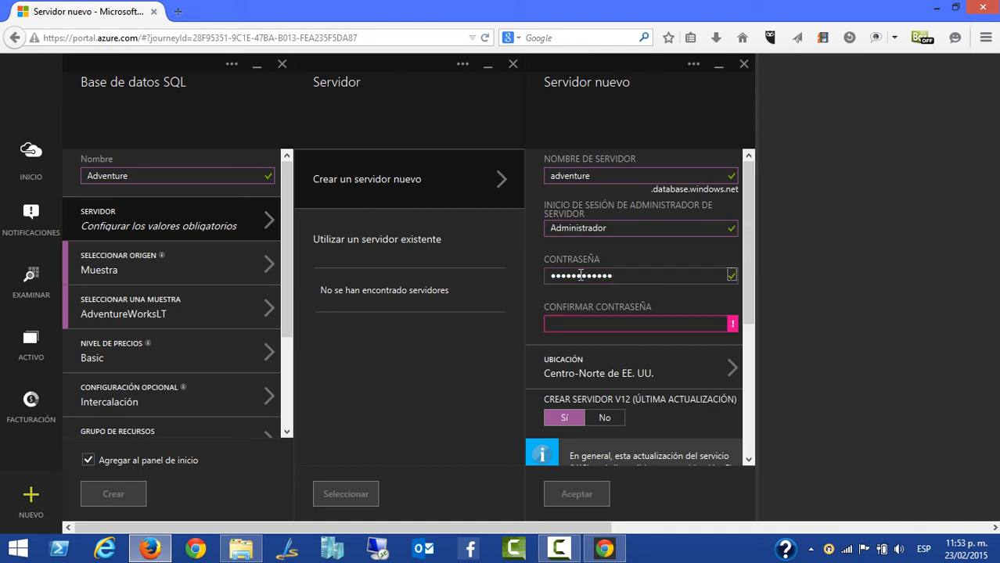
pyautogui.click(573, 320)
pyautogui.write('P@ssw0rd1234')
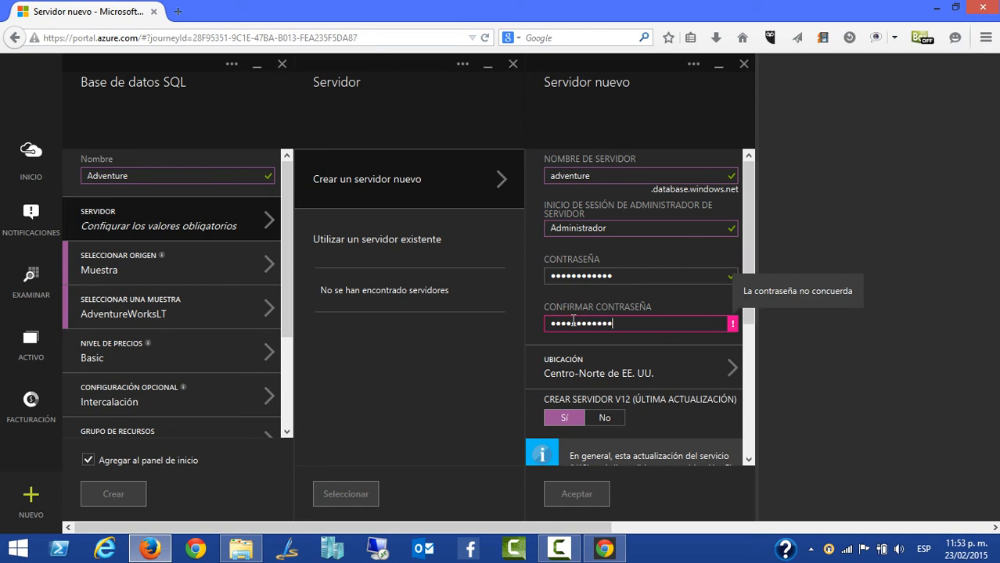
# Keep the location Centro-Norte de EE. UU. and the V12 option, accept the new server and assign it to the database
pyautogui.click(615, 377)
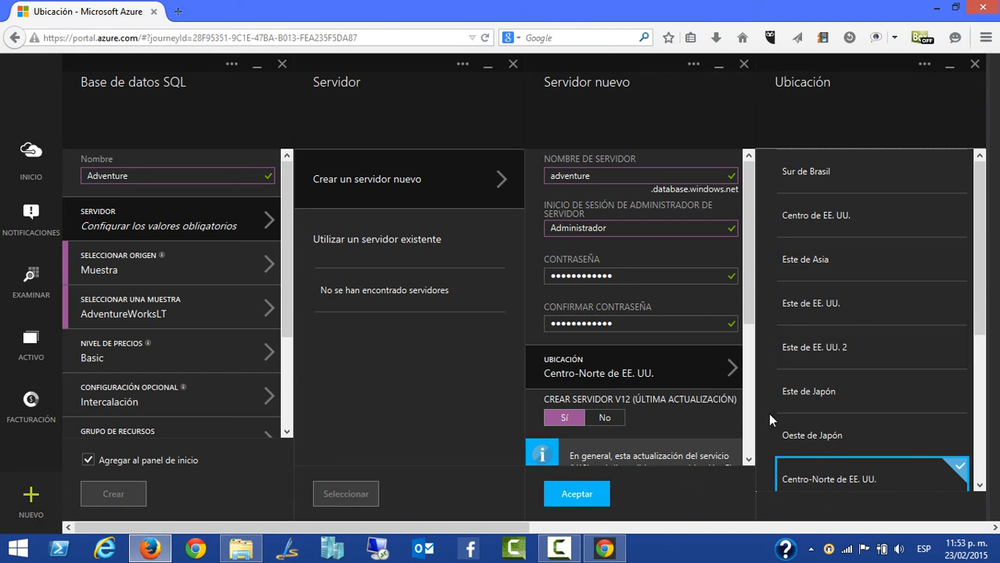
pyautogui.moveTo(746, 315); pyautogui.dragTo(744, 356)
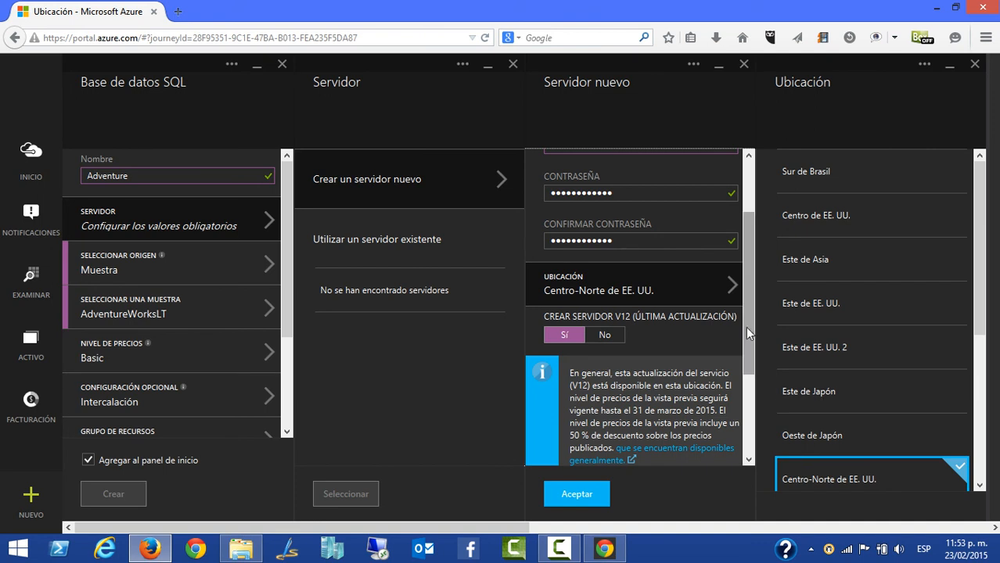
pyautogui.moveTo(745, 324); pyautogui.dragTo(753, 272)
pyautogui.click(582, 497)
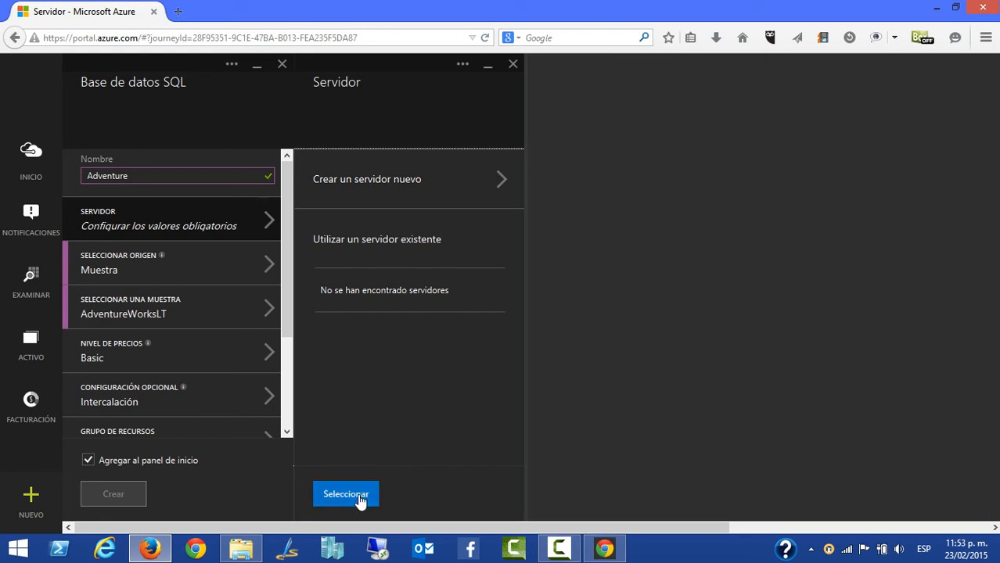
pyautogui.click(361, 498)
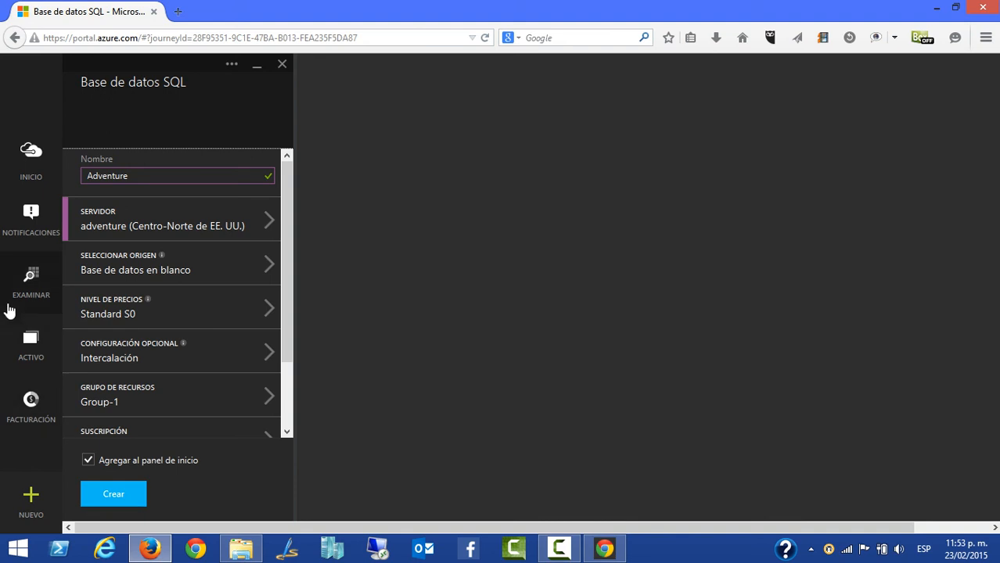
# Browse the portal's resource types and open the list of virtual machines
pyautogui.click(43, 304)
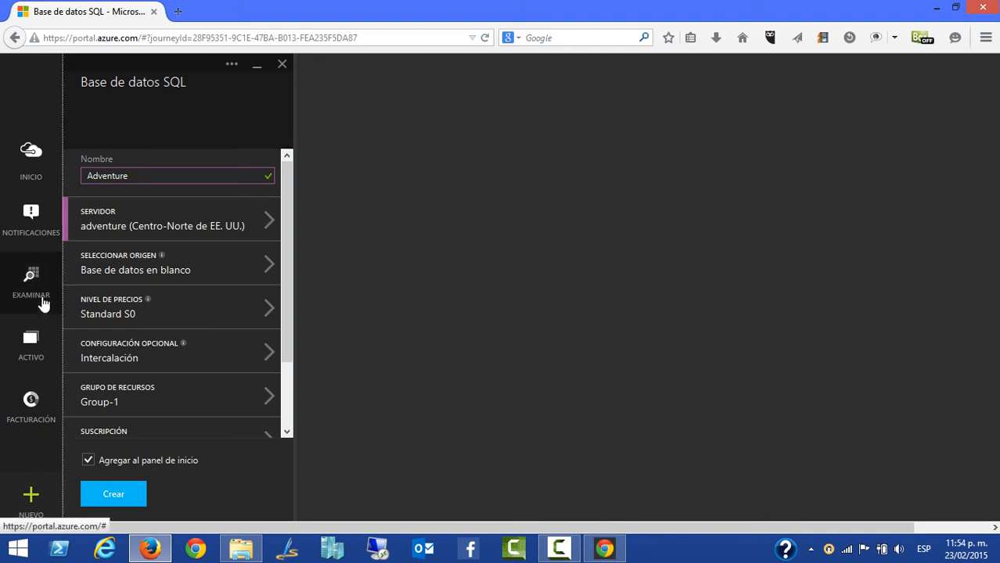
pyautogui.moveTo(356, 289); pyautogui.dragTo(362, 447)
pyautogui.click(221, 406)
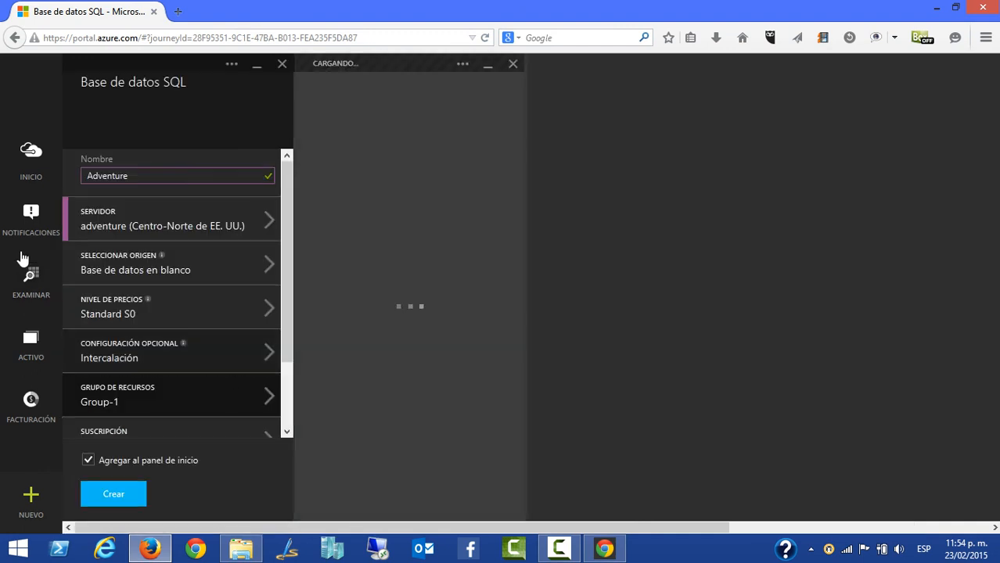
pyautogui.click(39, 294)
pyautogui.moveTo(357, 261); pyautogui.dragTo(362, 462)
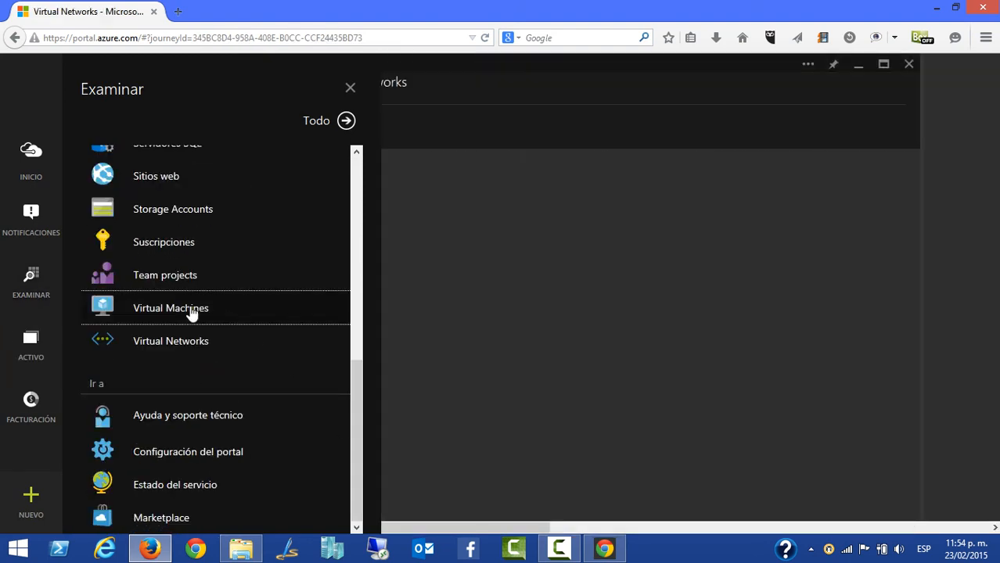
pyautogui.click(193, 312)
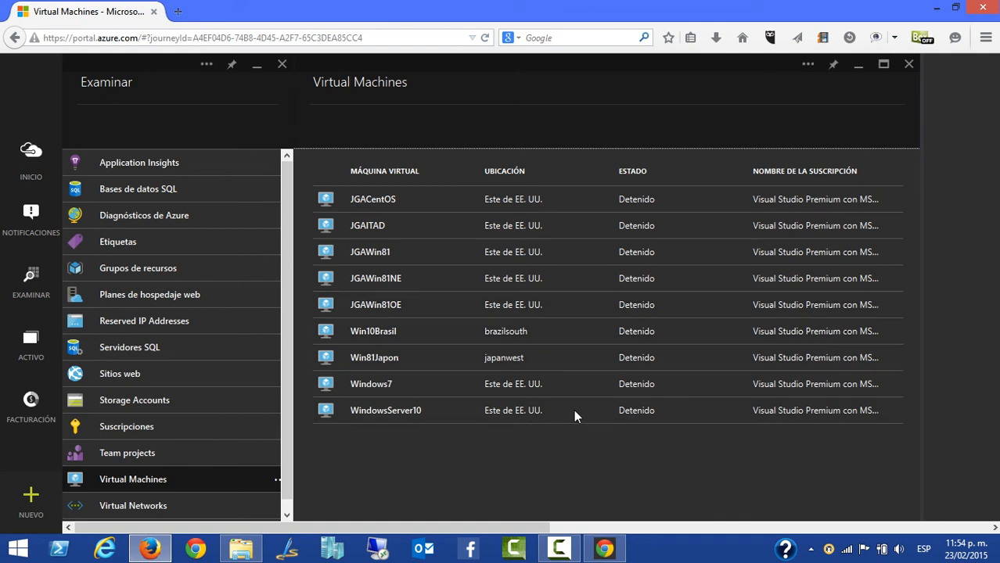
# View the details of the WindowsServer10 virtual machine, then return to the portal's home page
pyautogui.click(438, 416)
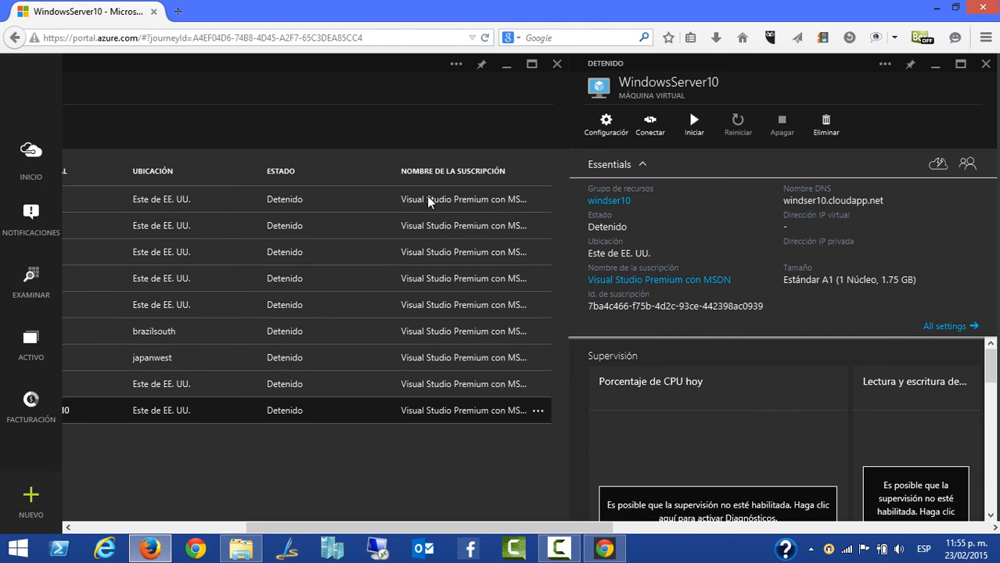
pyautogui.moveTo(417, 529); pyautogui.dragTo(236, 529)
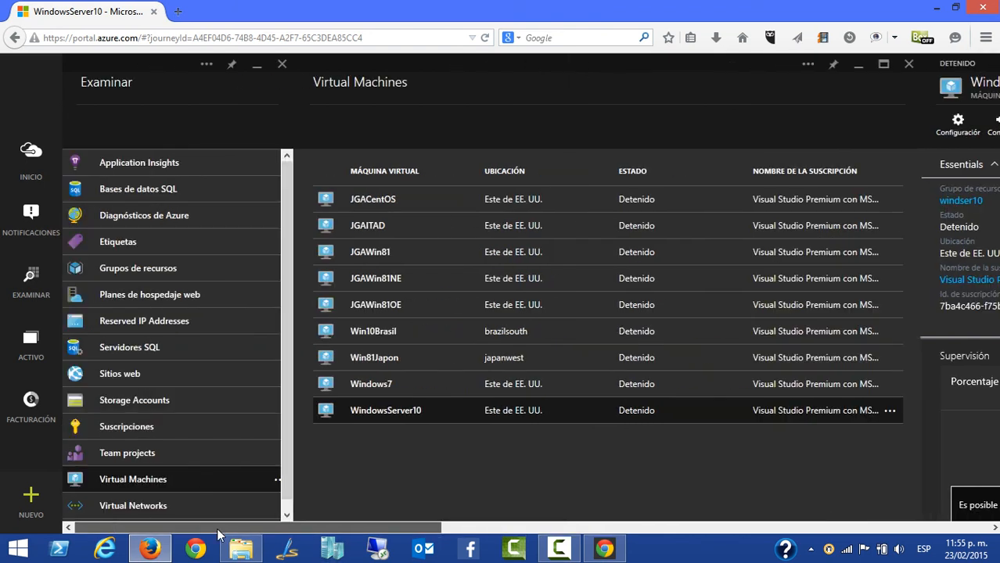
pyautogui.click(31, 155)
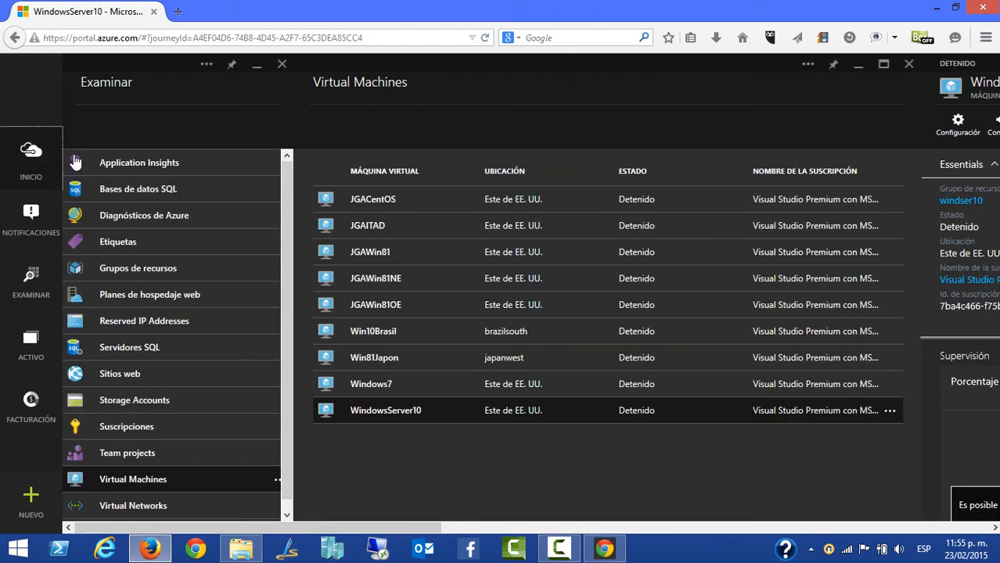